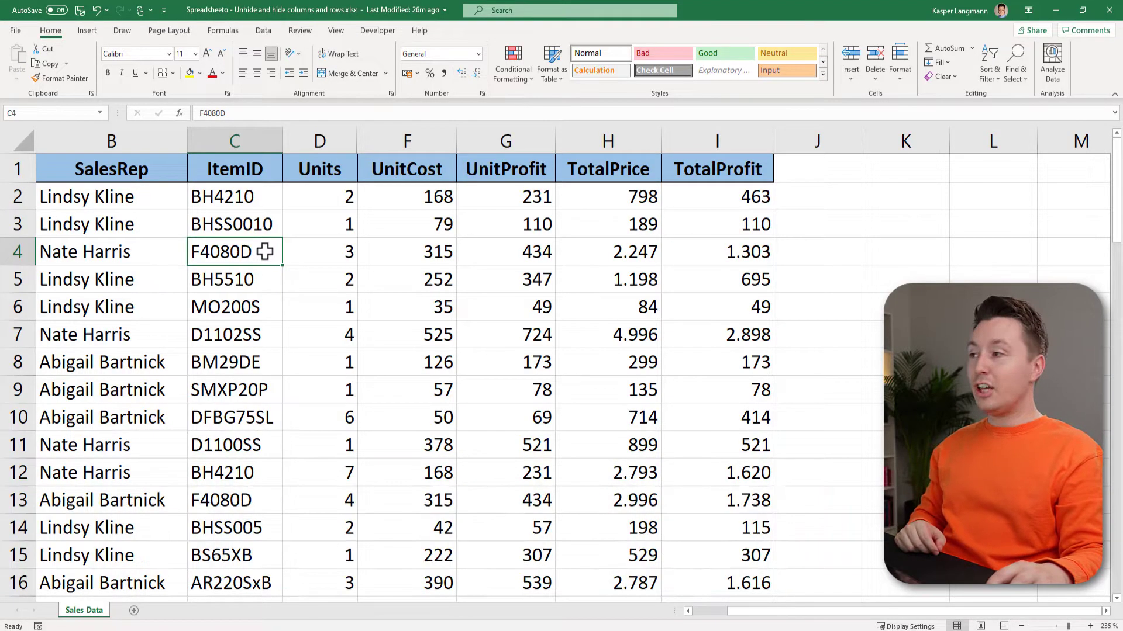
Unhide the UnitPrice column across columns D–F, then undo the unhide
left_click(404, 135)
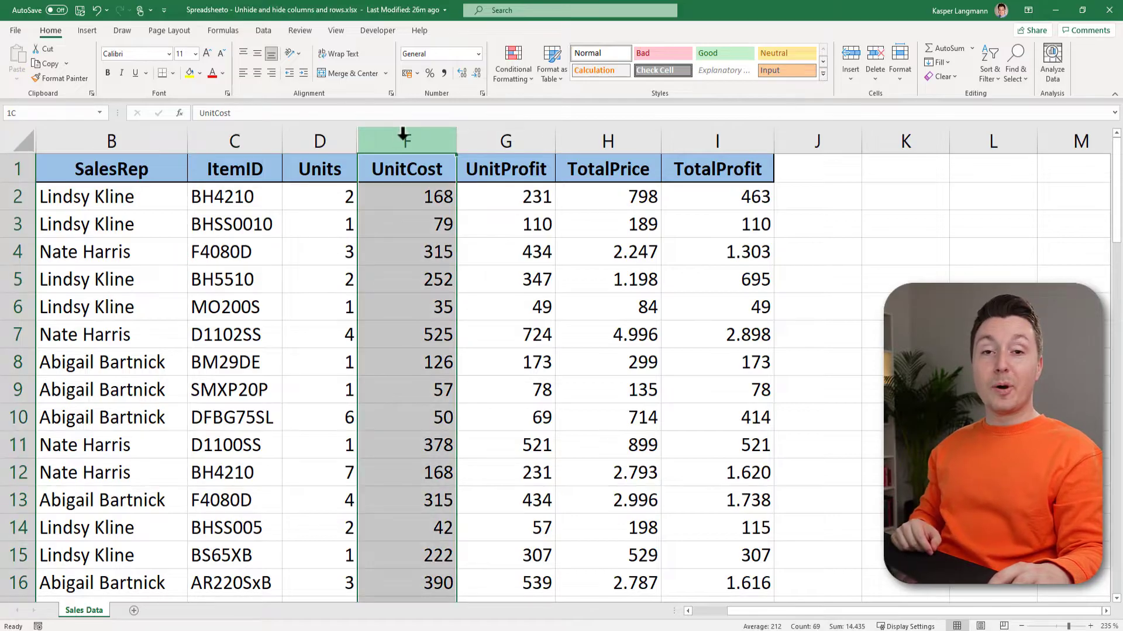
left_click_drag(365, 135, 331, 135)
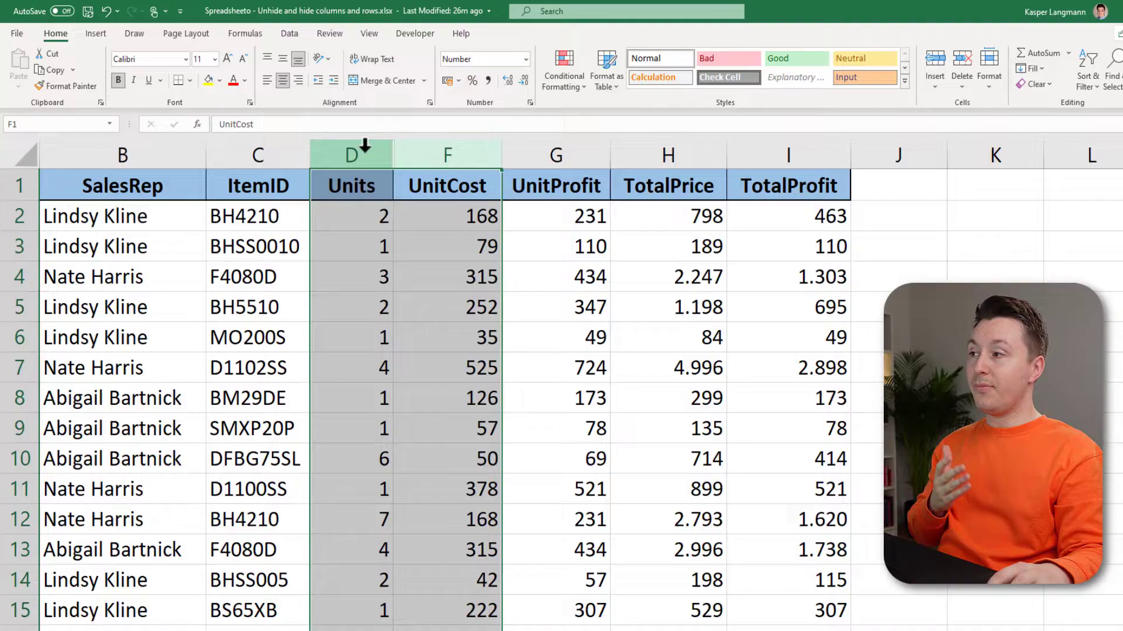
right_click(331, 136)
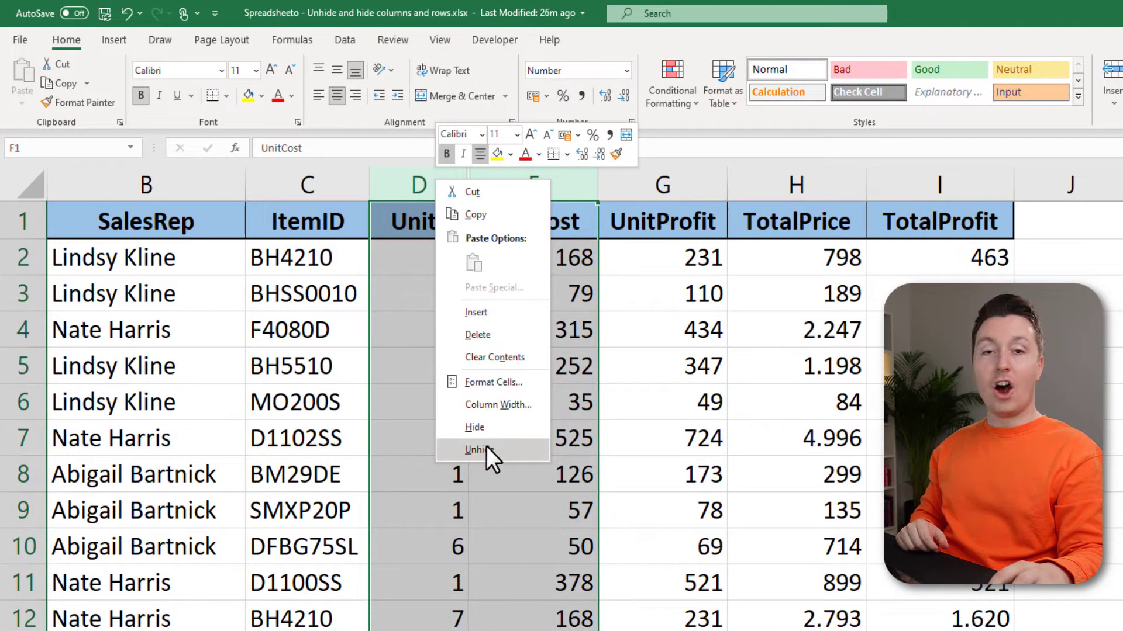
left_click(486, 447)
left_click(547, 393)
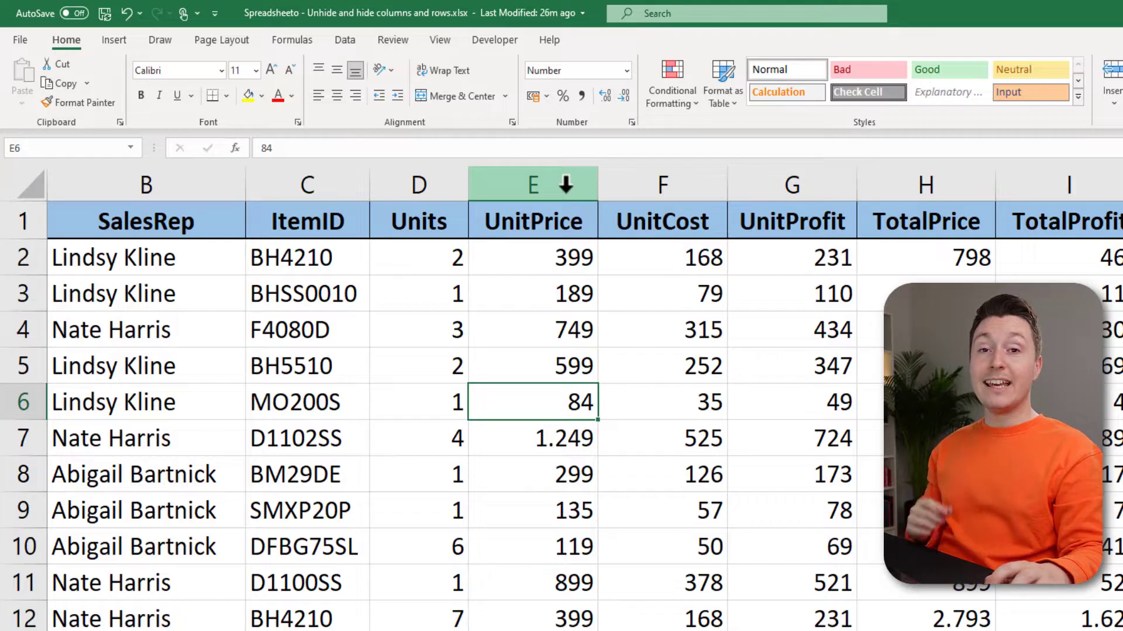
key("ctrl+z")
left_click(418, 397)
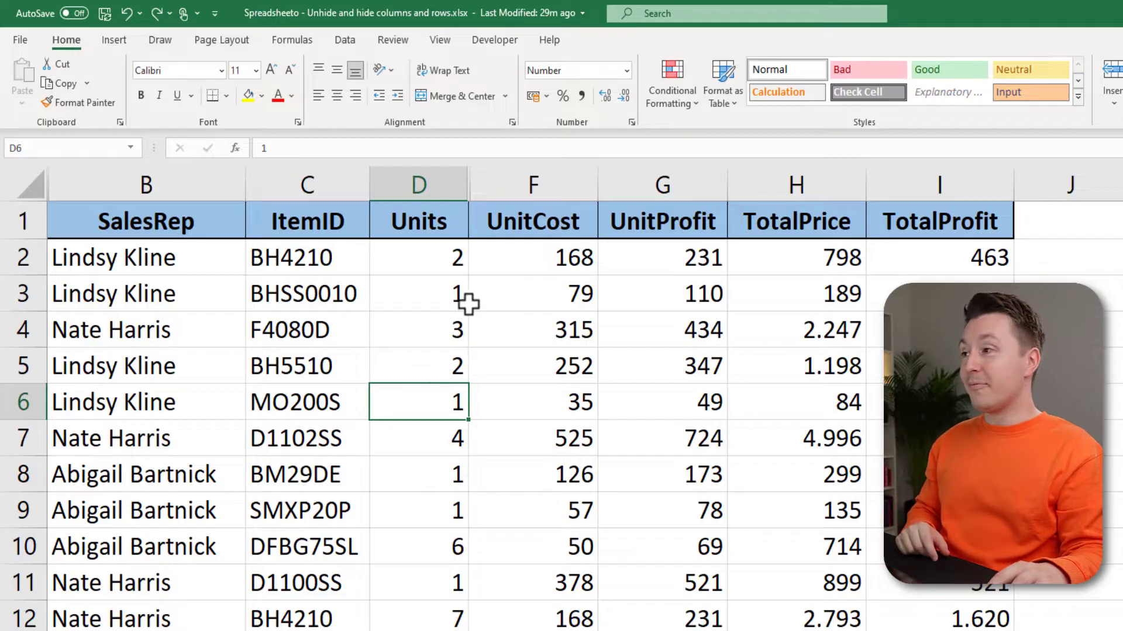
Unhide column E (UnitPrice) again between Units and UnitCost
left_click(498, 184)
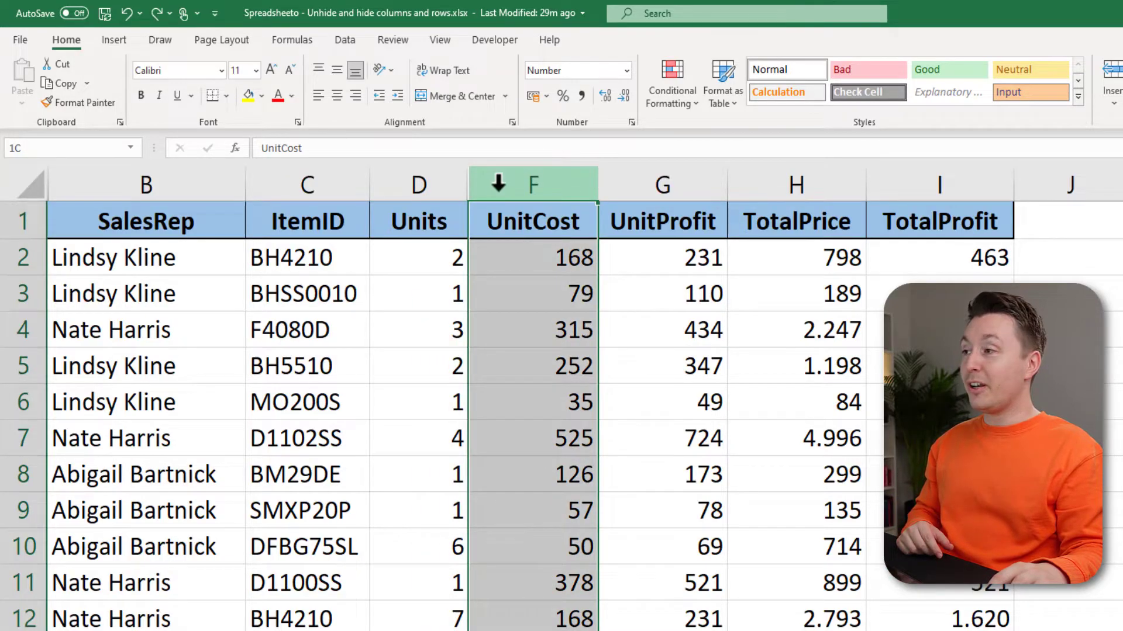
left_click_drag(498, 184, 432, 181)
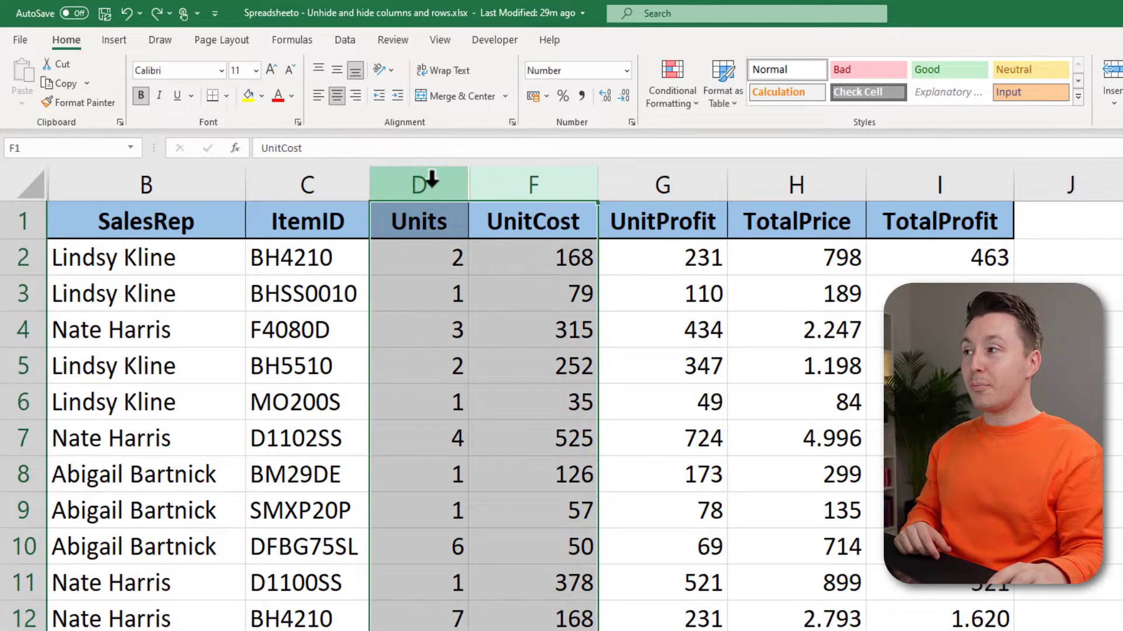
right_click(432, 181)
left_click(487, 449)
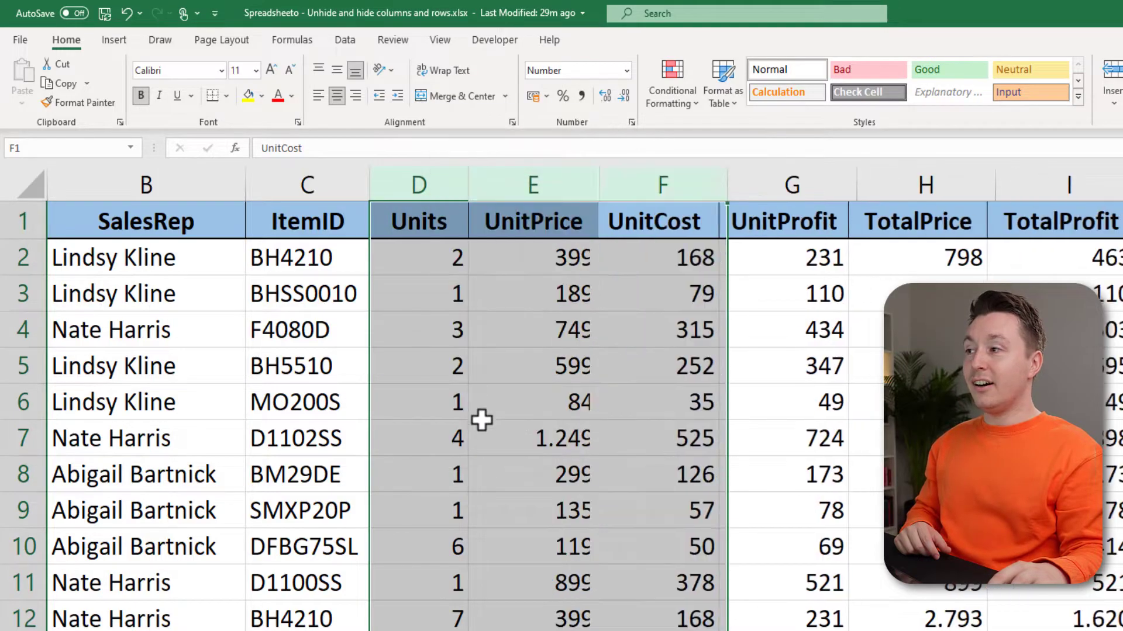
left_click(412, 309)
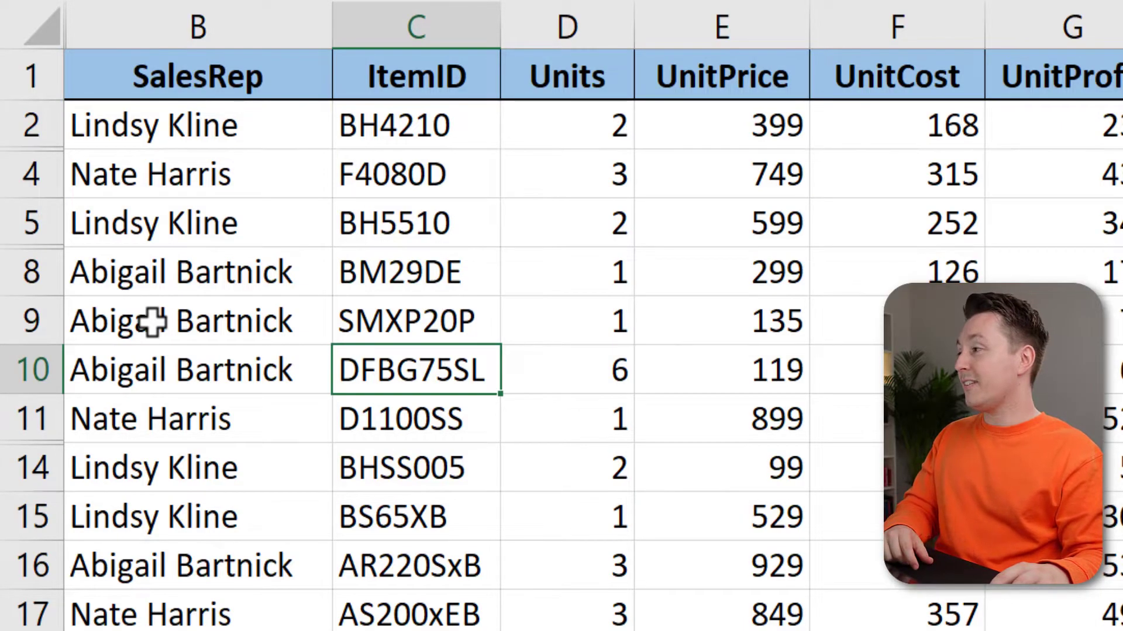
Select rows 2 through 14 and unhide rows 3, 6–7 and 12–13
left_click(117, 223)
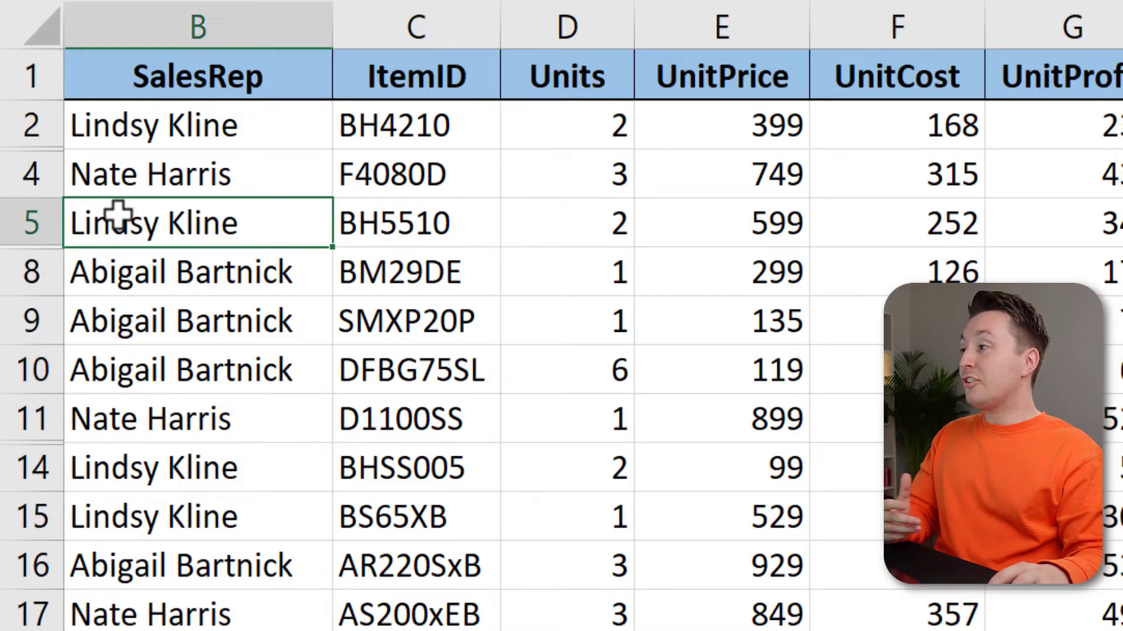
left_click(27, 124)
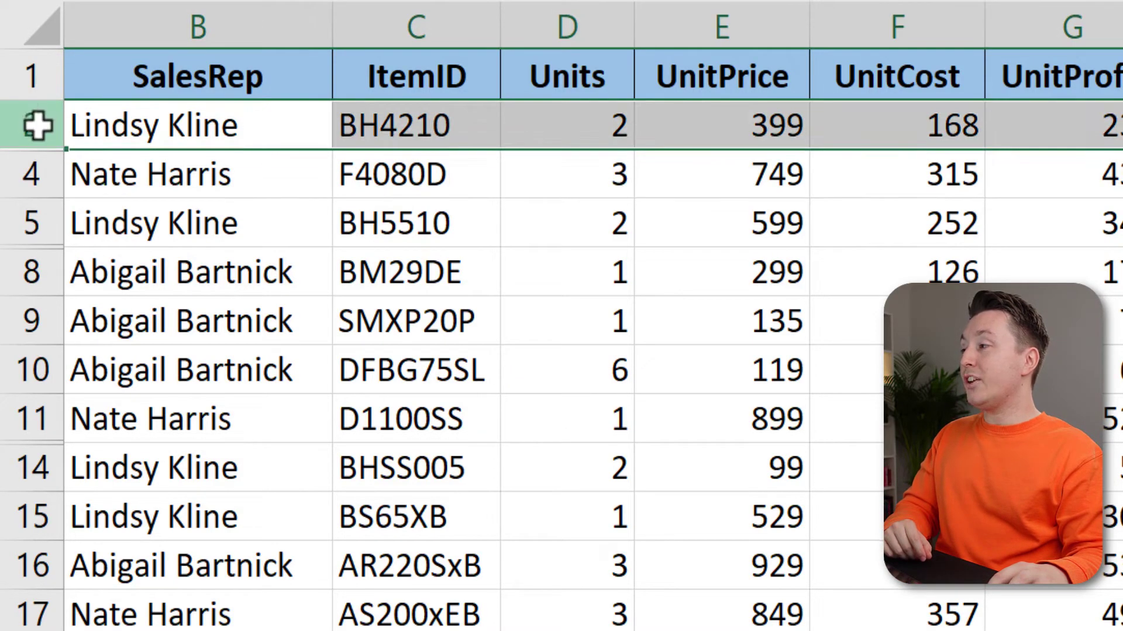
left_click_drag(37, 125, 43, 186)
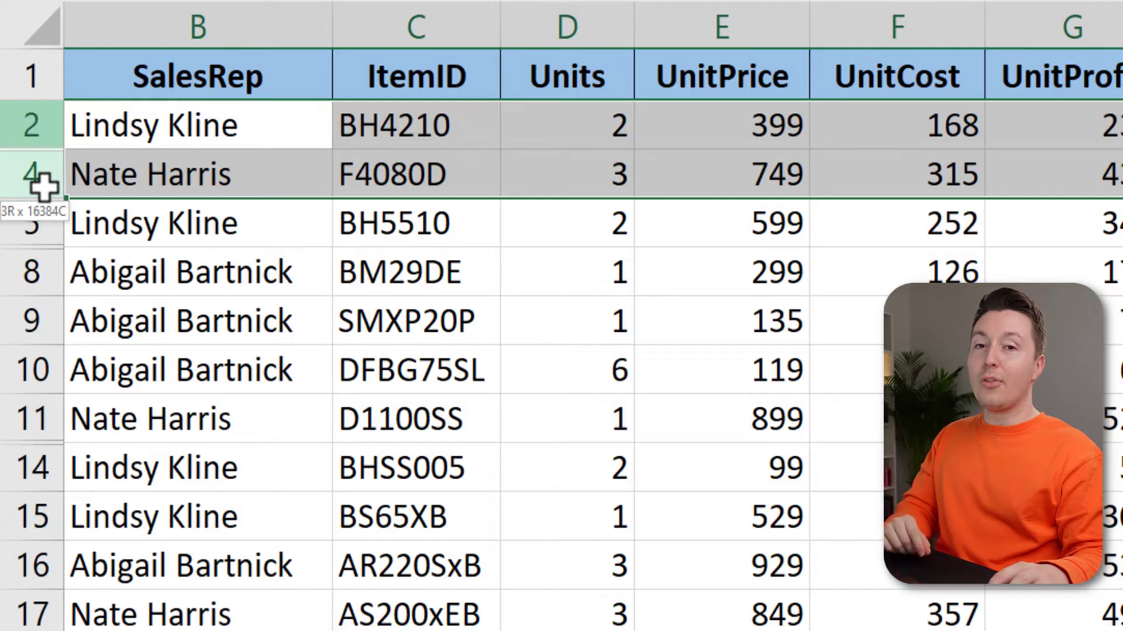
left_click_drag(44, 186, 32, 487)
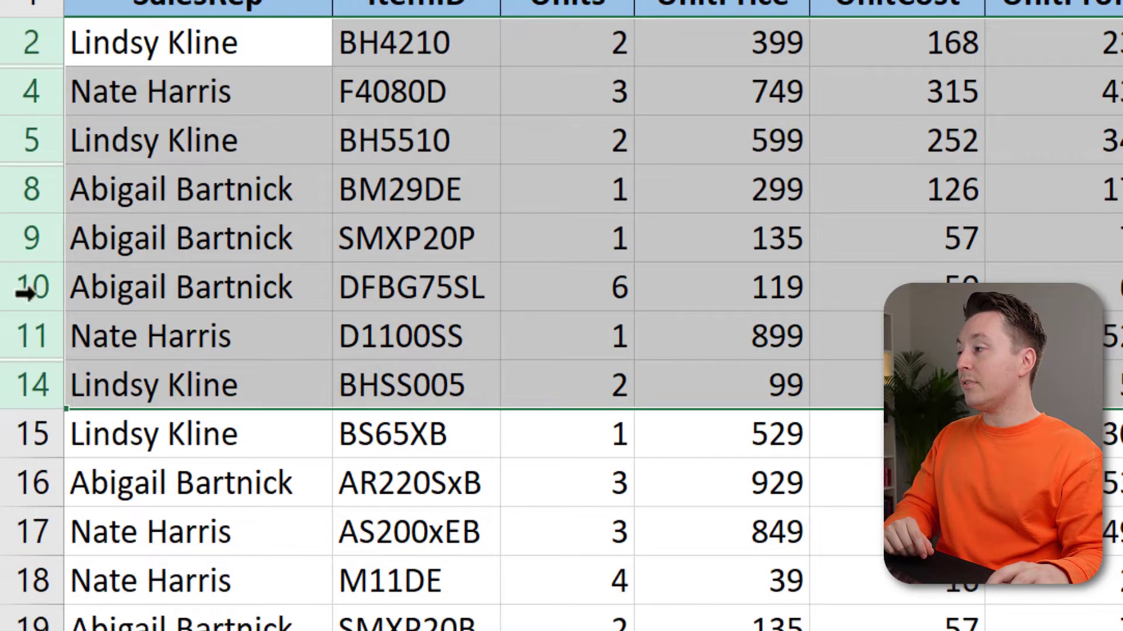
right_click(40, 205)
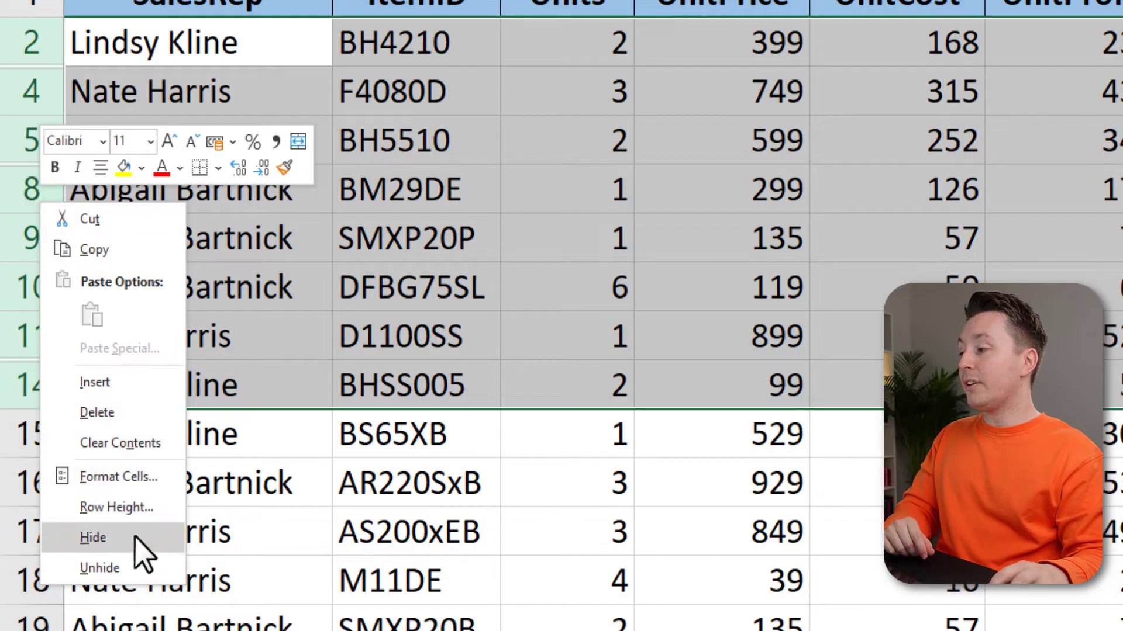
left_click(100, 568)
left_click(246, 334)
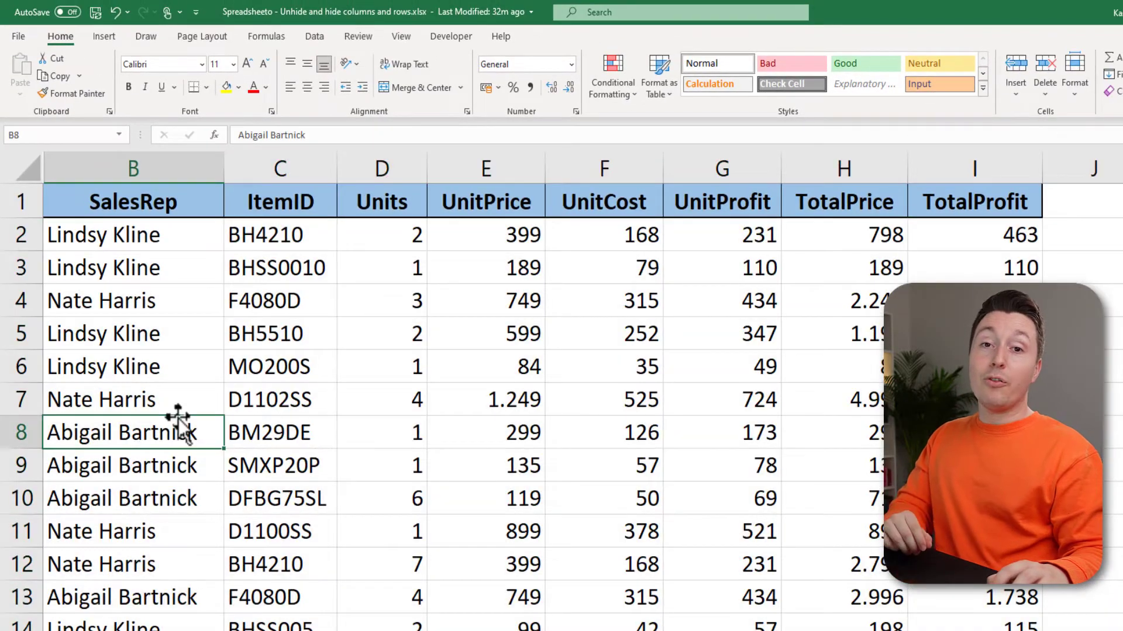
Select column B through hidden column A and unhide the OrderNo. column
left_click(181, 333)
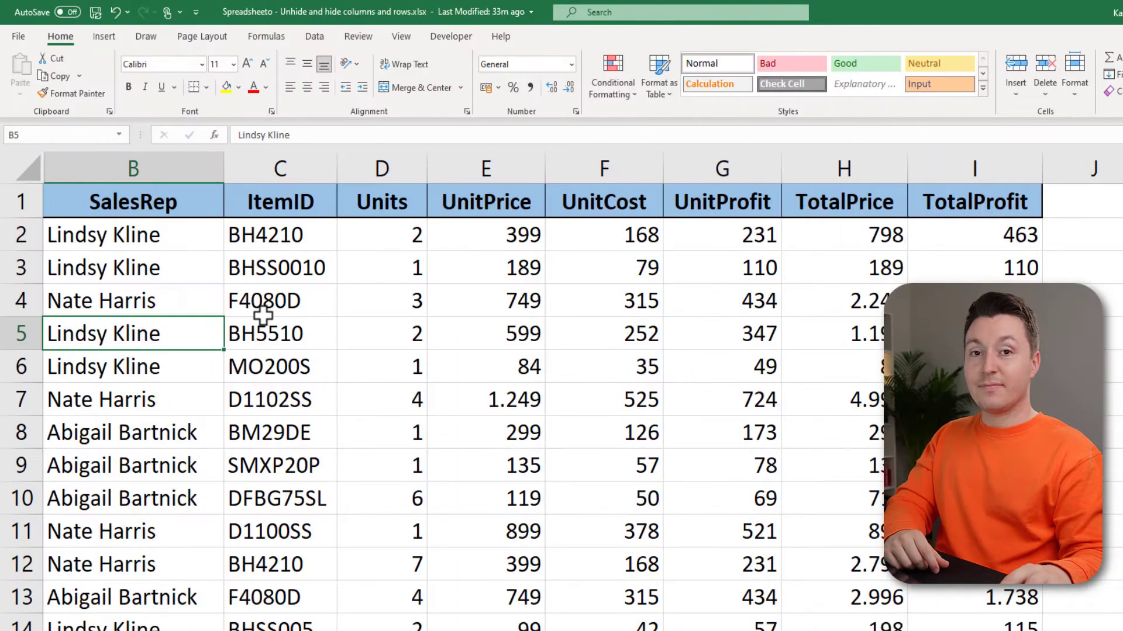
left_click(111, 160)
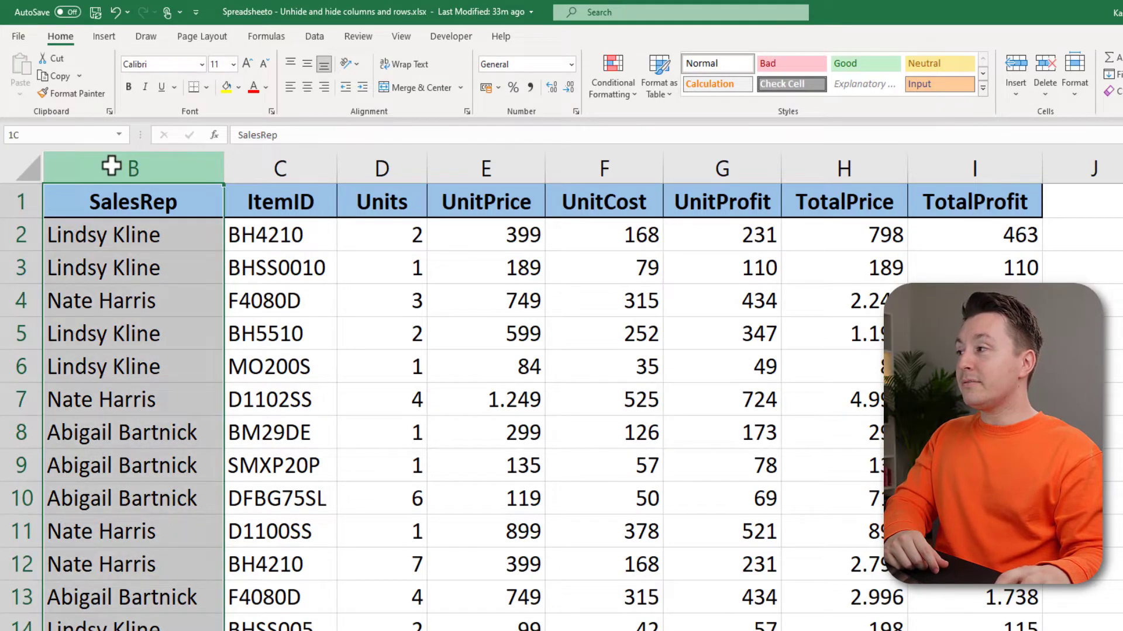
left_click_drag(111, 166, 30, 170)
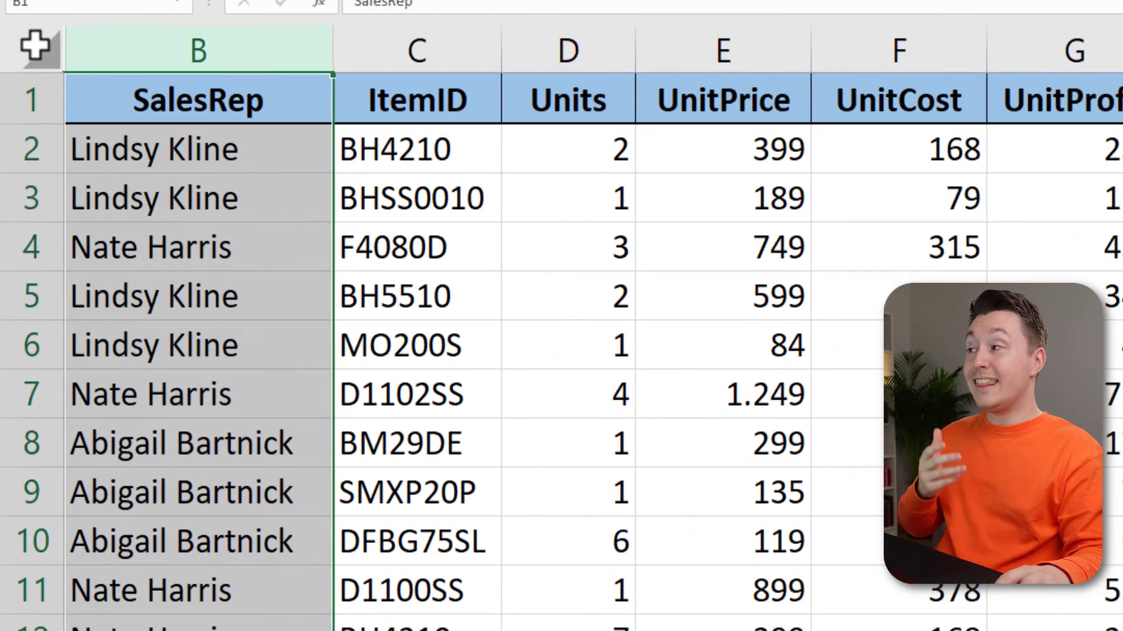
right_click(124, 38)
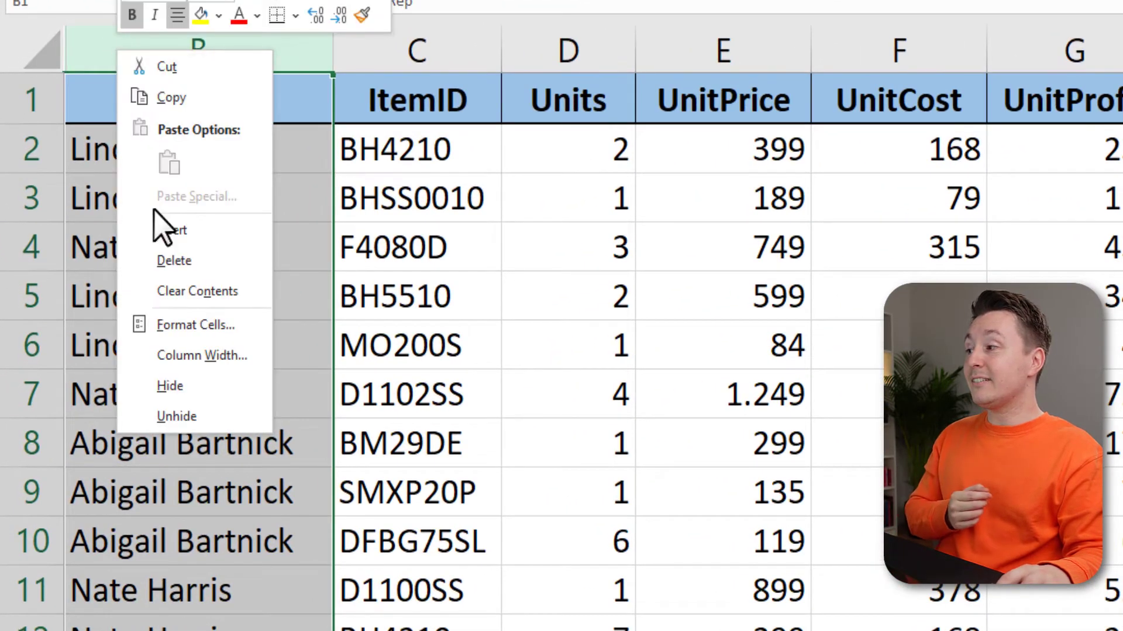
left_click(187, 415)
left_click(271, 189)
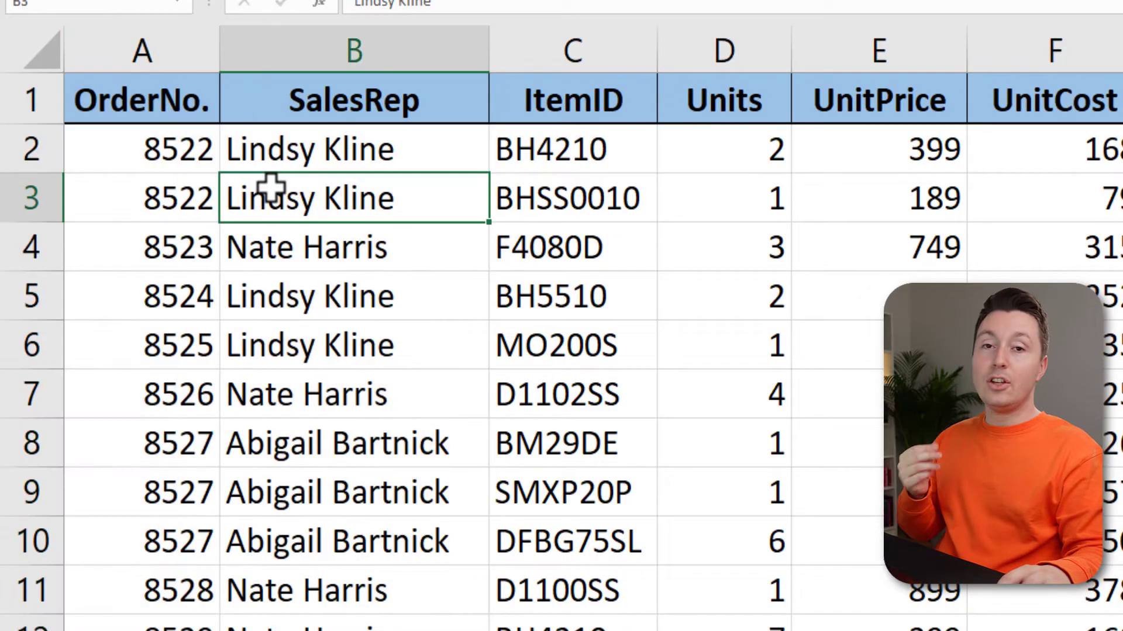
Select row 2 up into hidden row 1 and unhide the header row
scroll(216, 193, "down", 1)
left_click(165, 198)
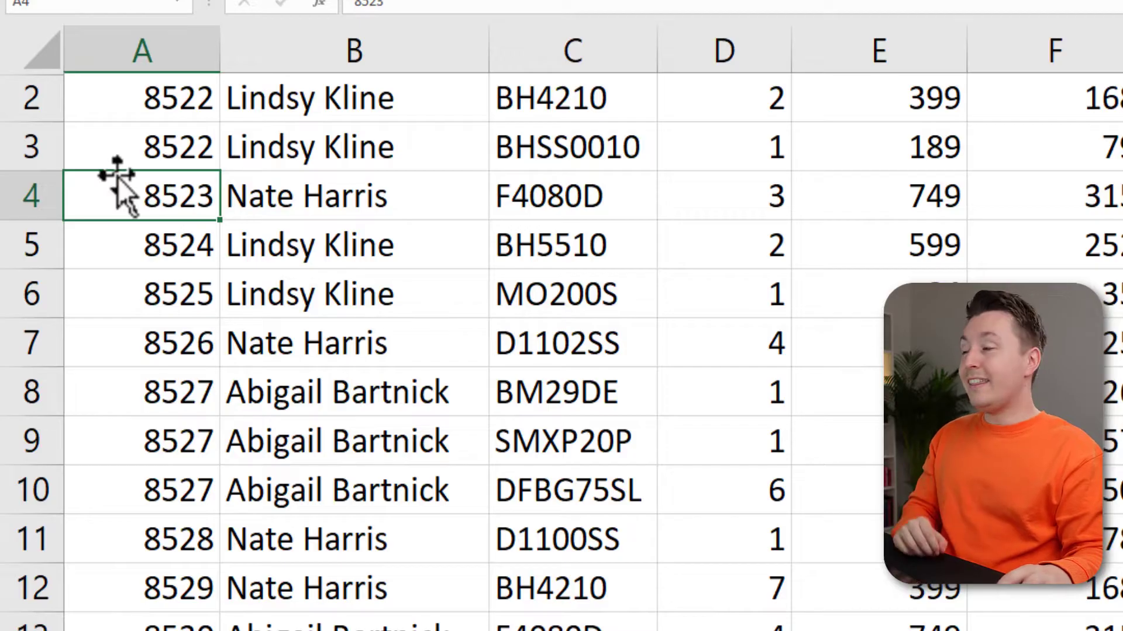
left_click(35, 100)
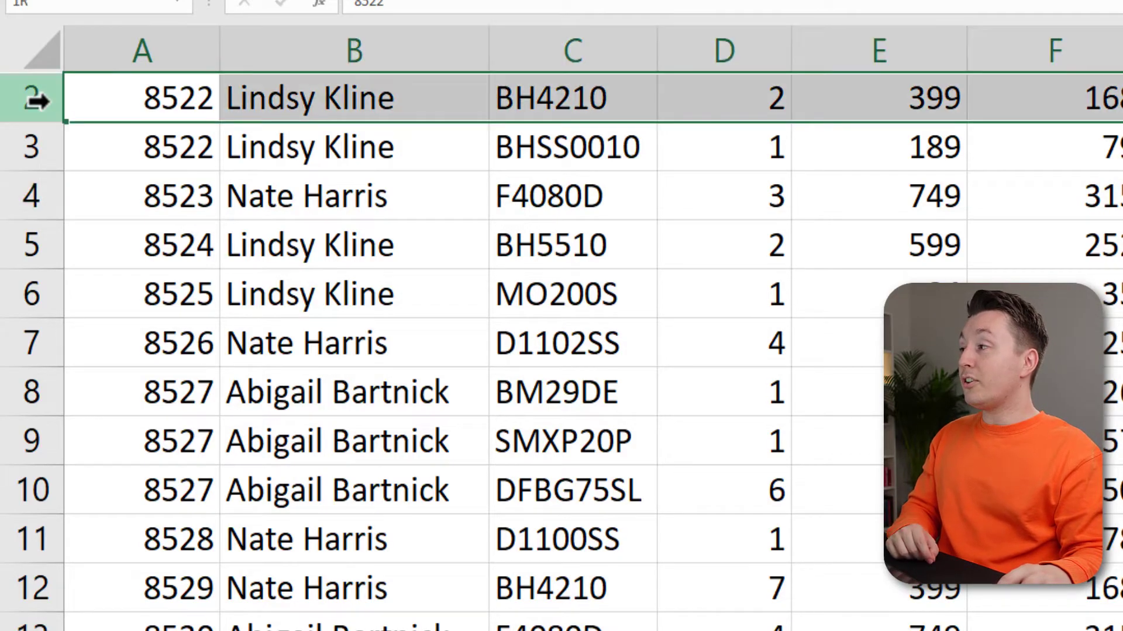
left_click_drag(36, 101, 43, 42)
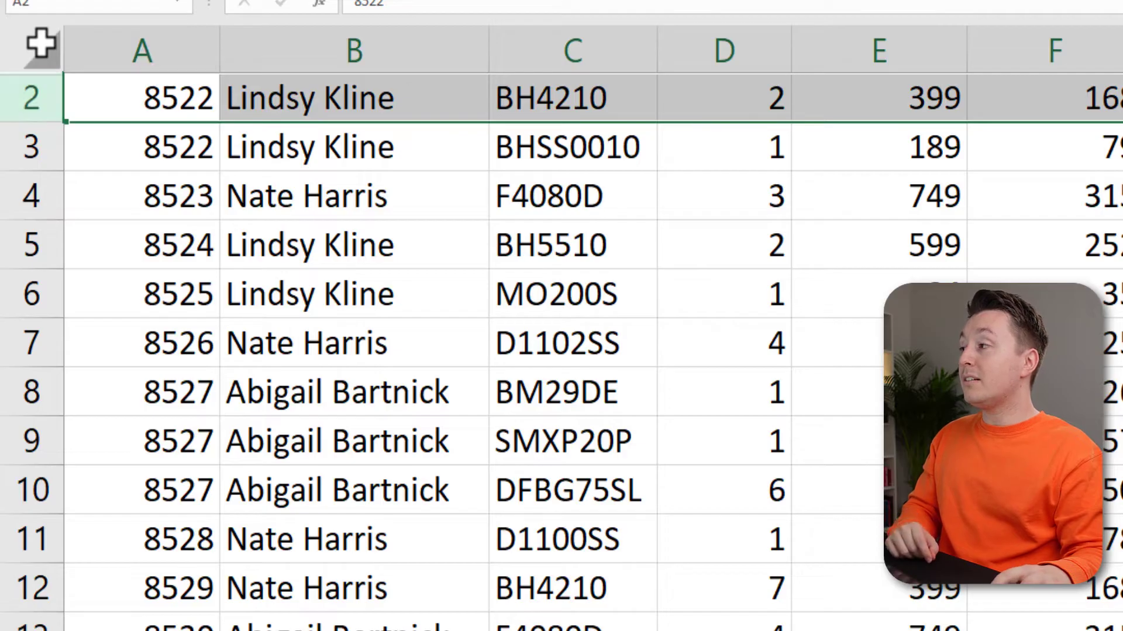
right_click(41, 97)
left_click(126, 464)
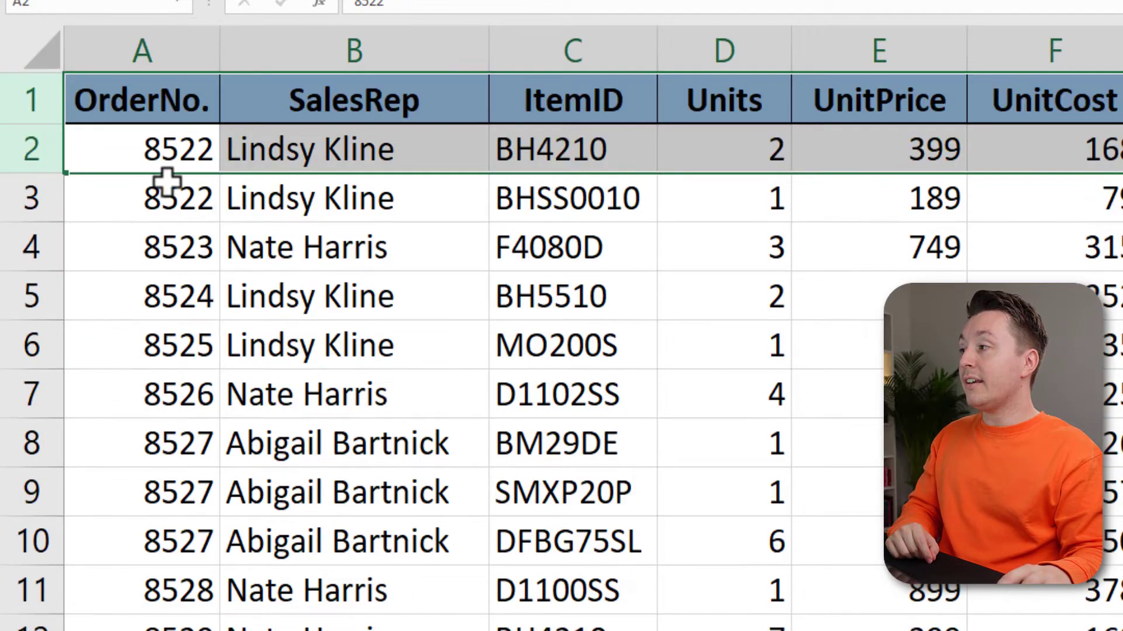
left_click(186, 153)
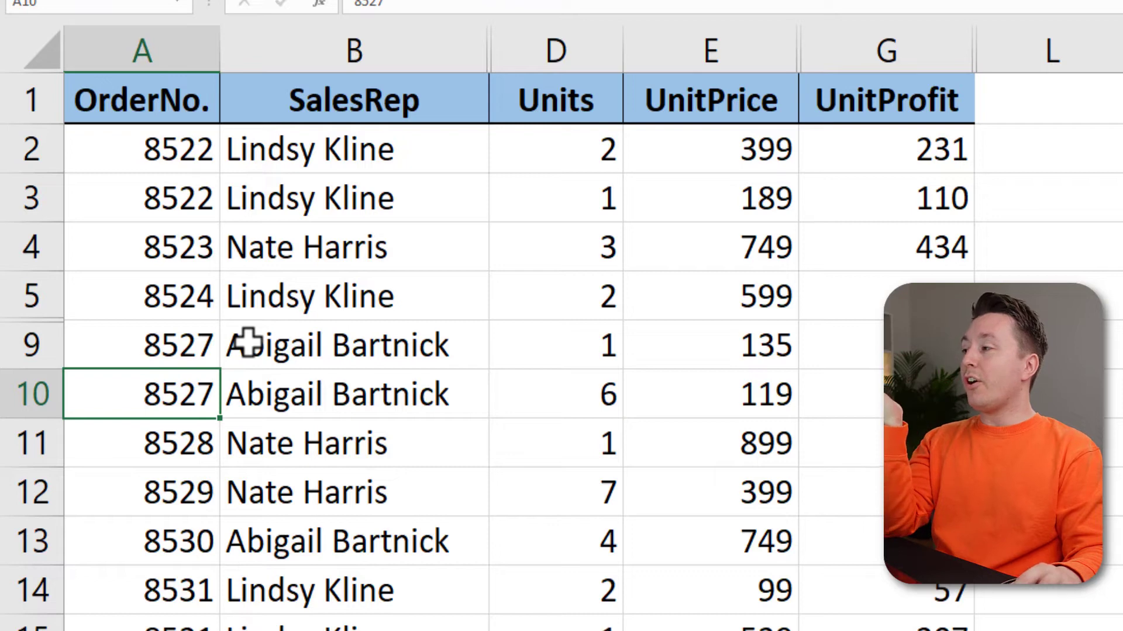
Select the whole sheet and unhide columns ItemID and UnitCost plus rows 6–8
left_click(36, 49)
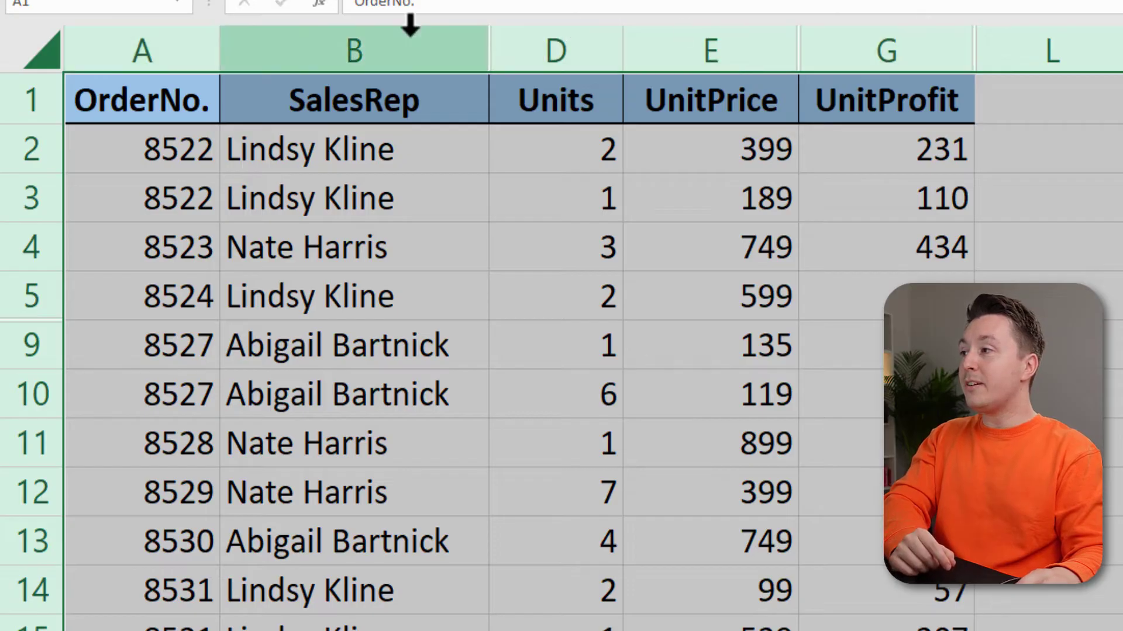
right_click(688, 38)
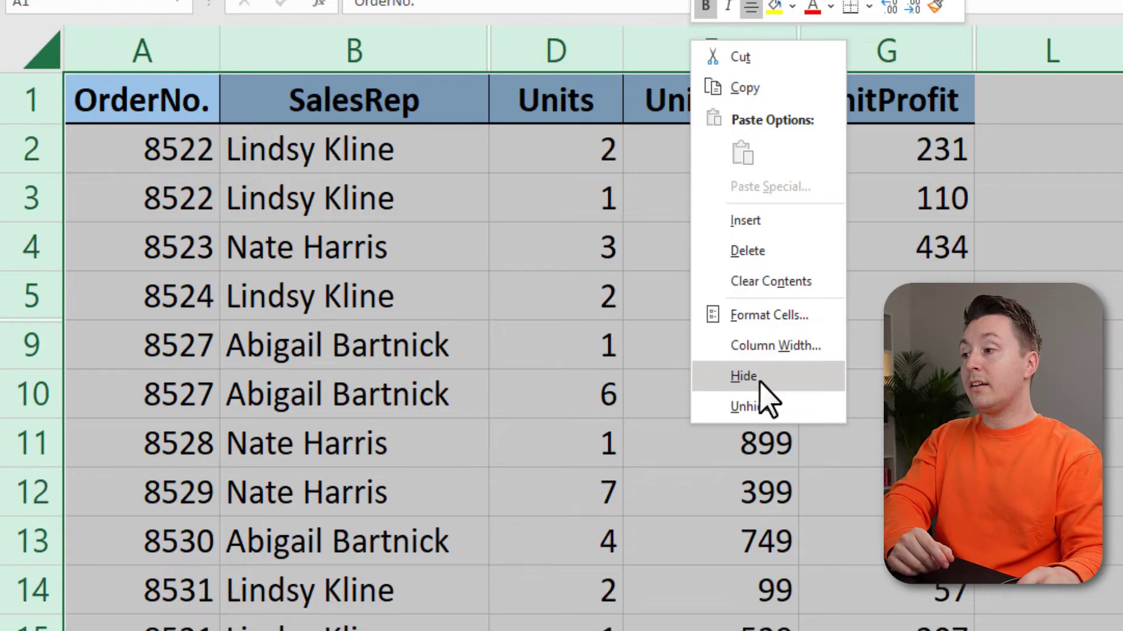
left_click(783, 412)
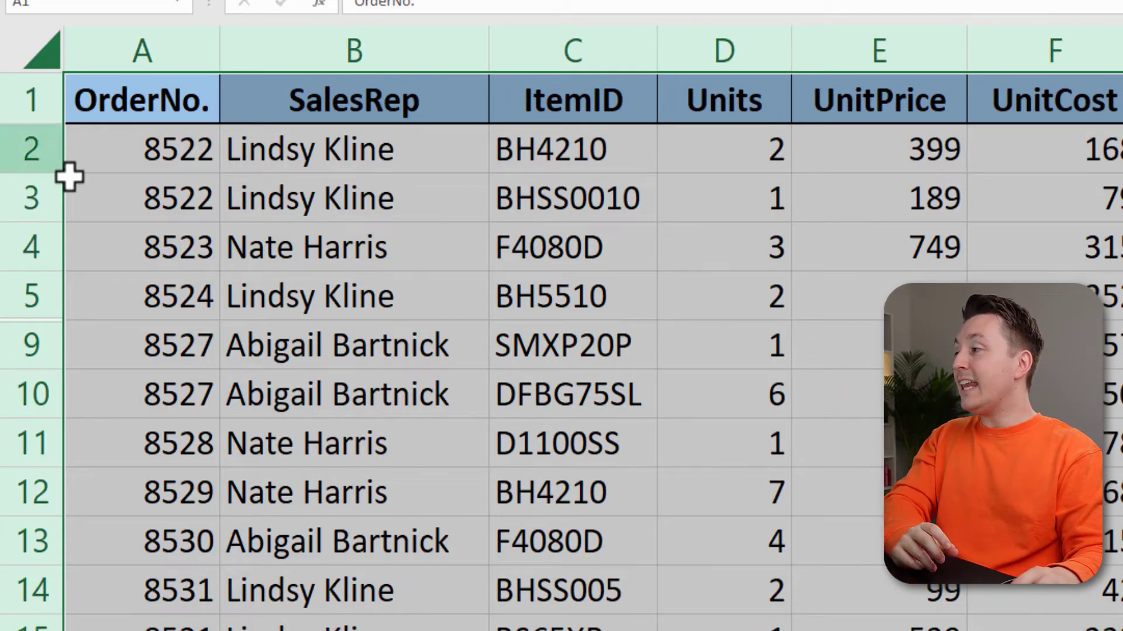
right_click(35, 252)
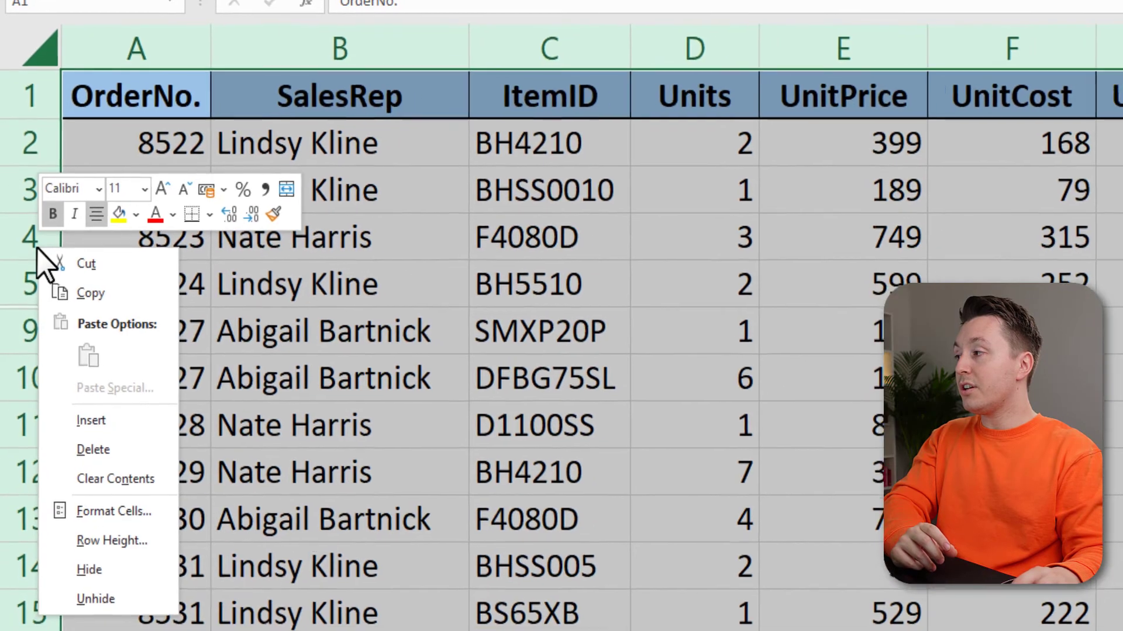
left_click(93, 599)
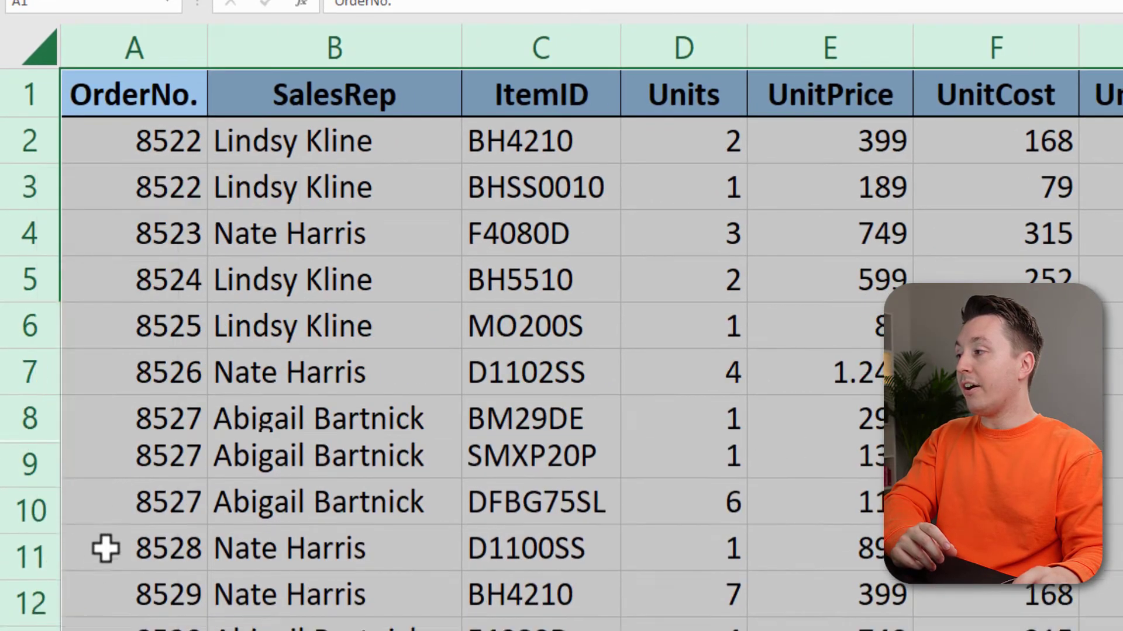
left_click(357, 283)
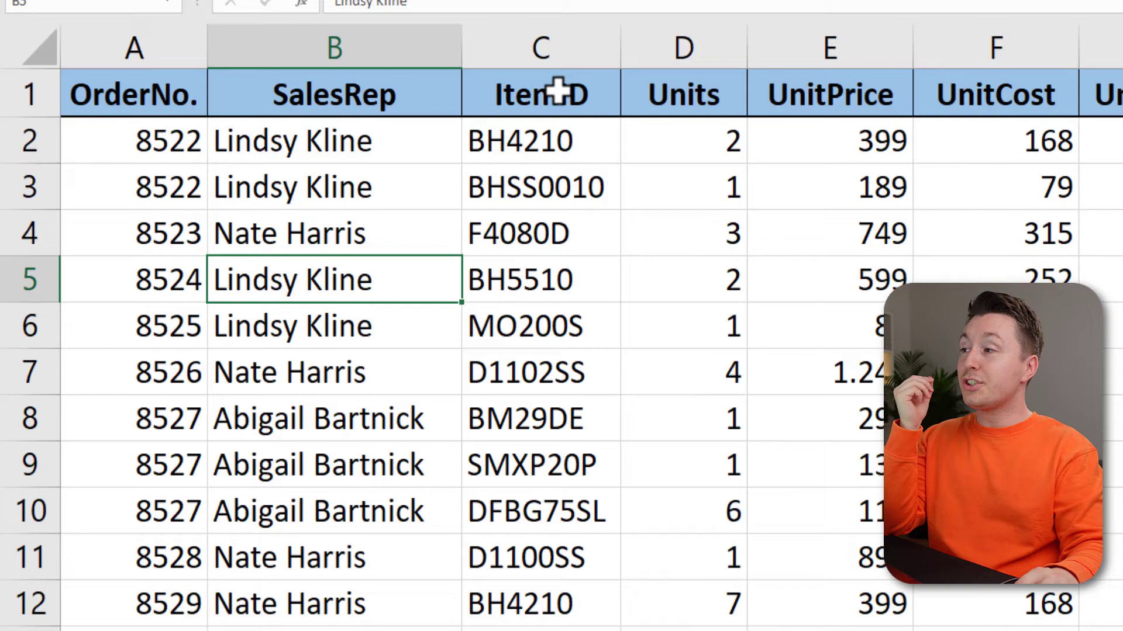
Hide column C (ItemID)
right_click(578, 56)
left_click(620, 374)
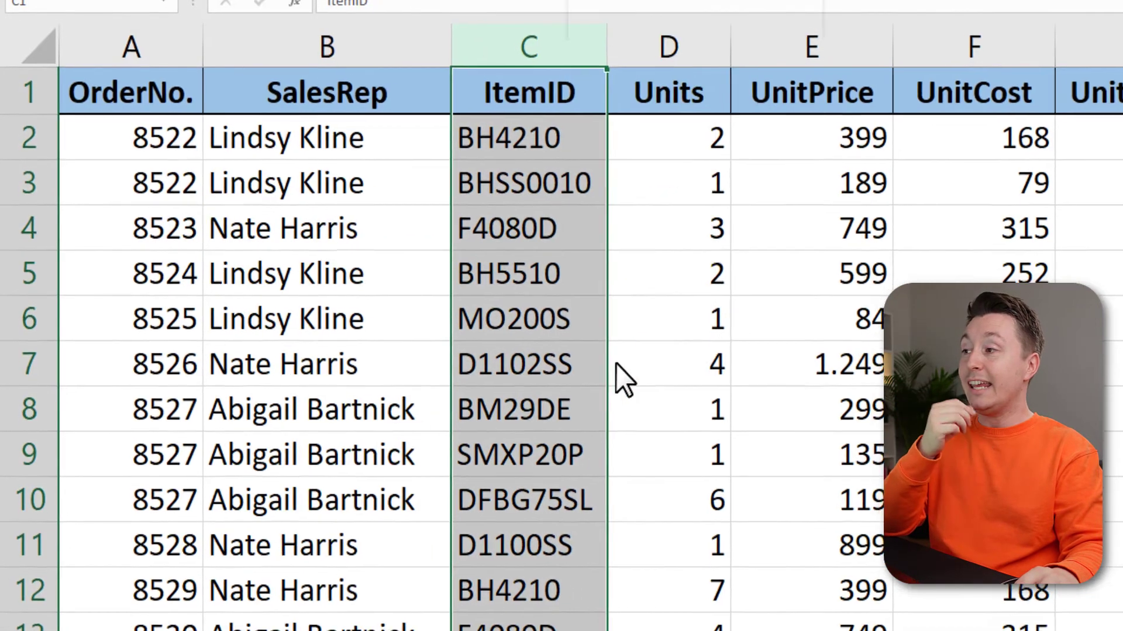